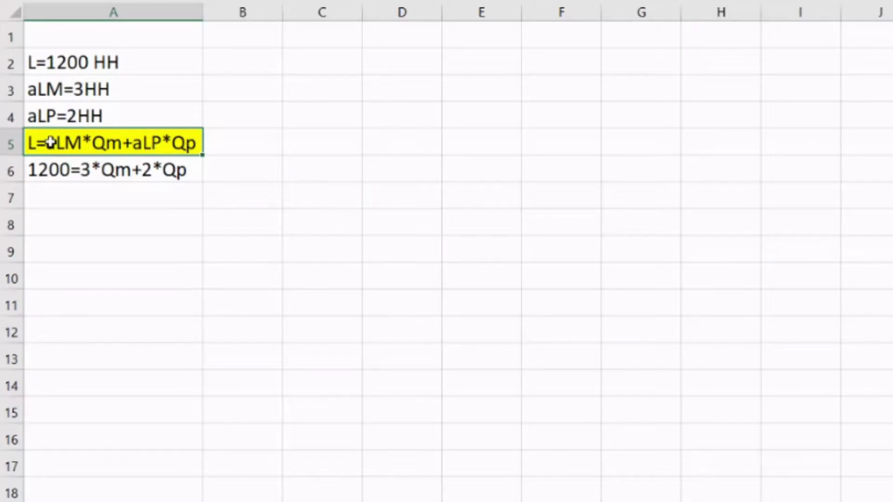
Step: Enter the title "Manzanas y plátanos" in cell A1 above the labour data
{"action": "left_click", "coordinate": [188, 43]}
{"action": "type", "text": "Manzanas y plátanos"}
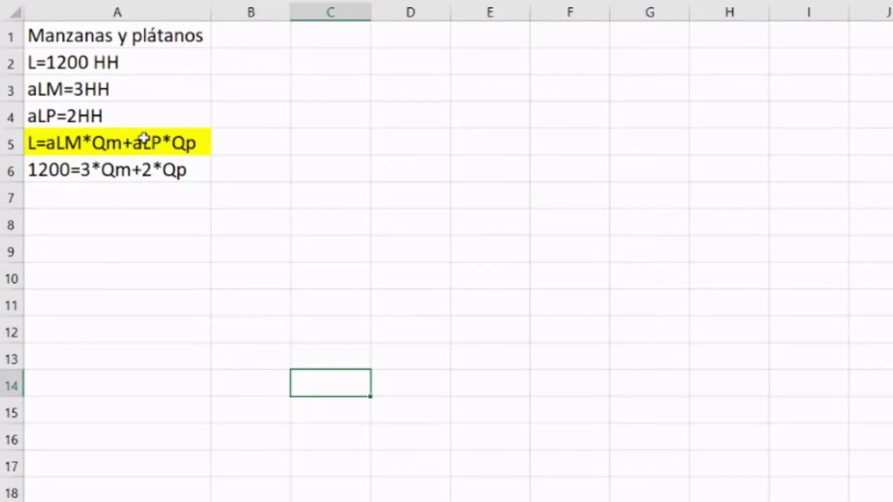
Step: Enter the rearranged labour equation 2*Qp=1200-3*Qm in cell A7
{"action": "left_click", "coordinate": [39, 148]}
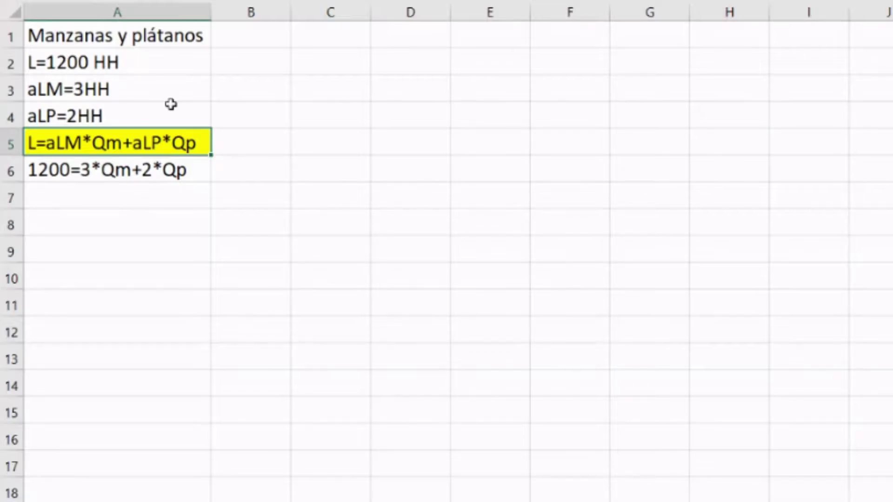
{"action": "left_click", "coordinate": [162, 62]}
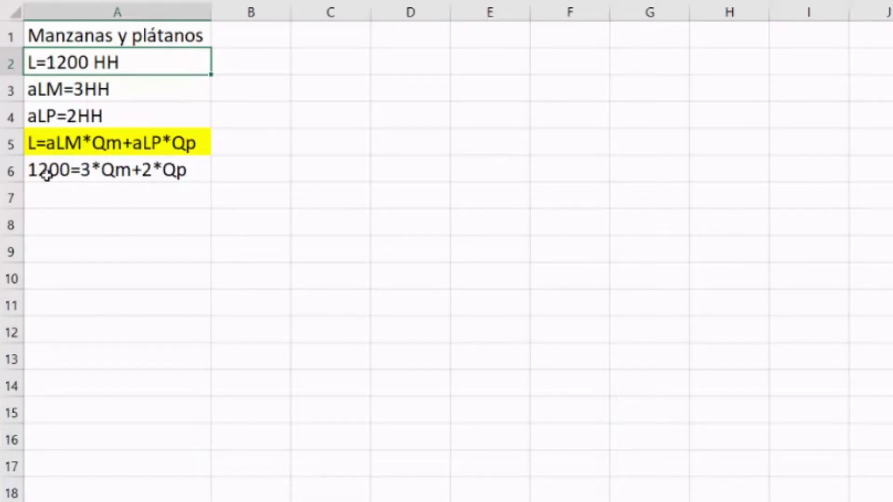
{"action": "left_click", "coordinate": [96, 169]}
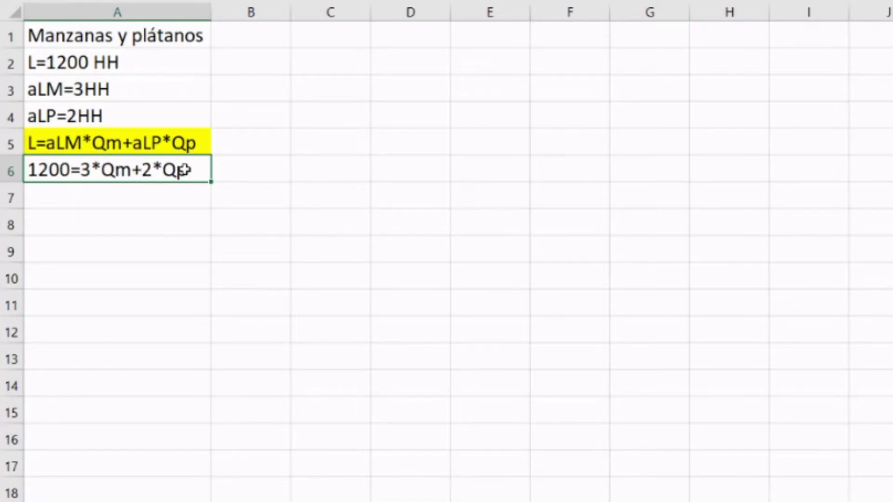
{"action": "key", "text": "Return"}
{"action": "type", "text": "2*Q"}
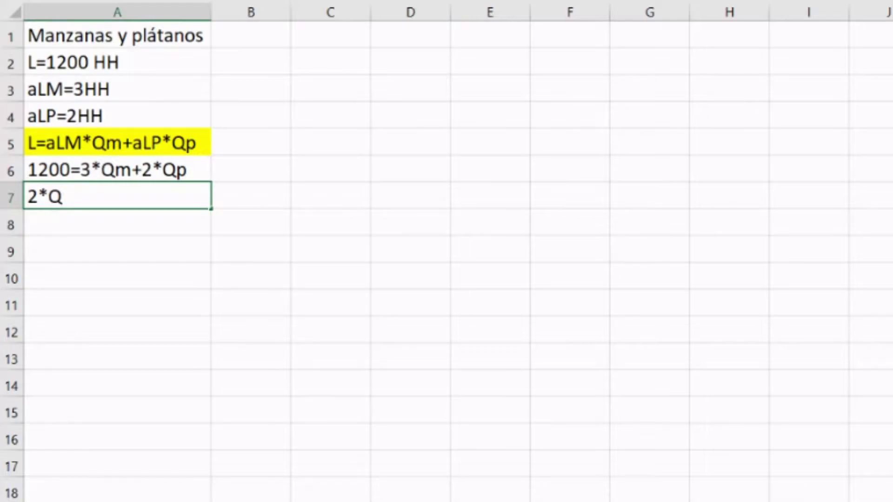
{"action": "type", "text": "p"}
{"action": "type", "text": "=1200-3*"}
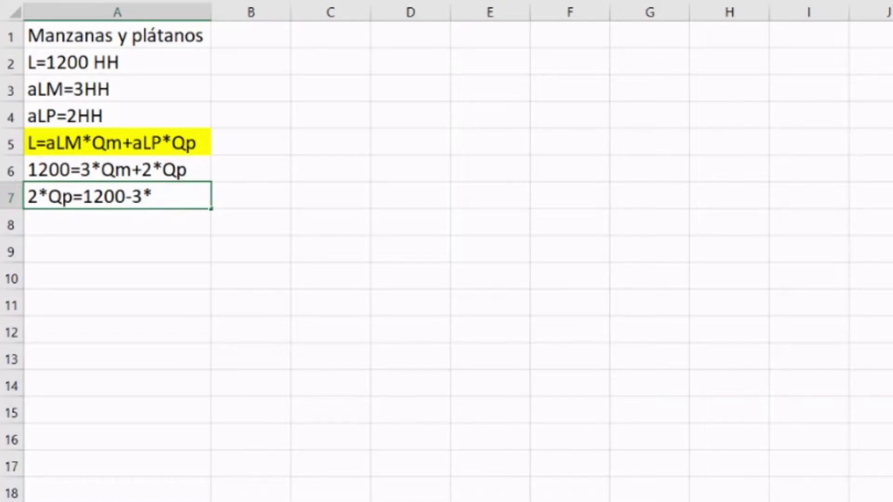
{"action": "type", "text": "Qm"}
{"action": "key", "text": "Return"}
Step: Write the equation solved for Qp in cell A8 as Qp=(1200/2)-(3/2)*Qm
{"action": "type", "text": "Qp=1200/"}
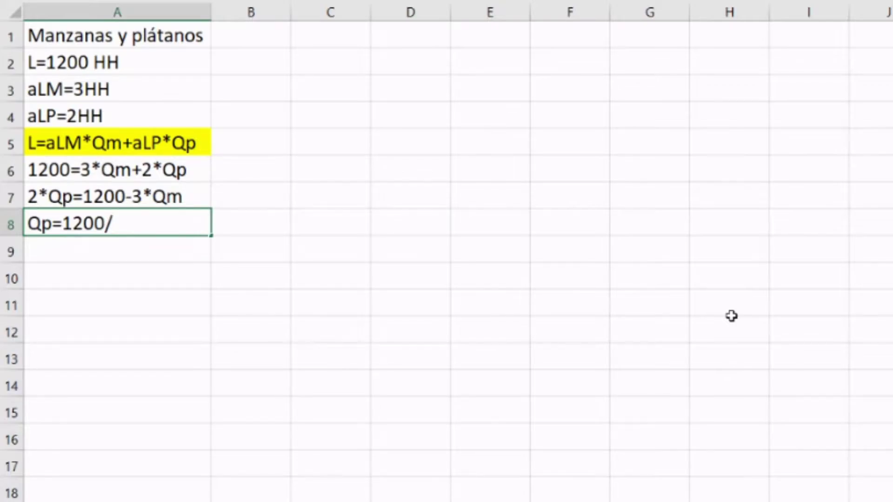
{"action": "key", "text": "BackSpace"}
{"action": "key", "text": "BackSpace"}
{"action": "key", "text": "BackSpace"}
{"action": "key", "text": "BackSpace"}
{"action": "key", "text": "BackSpace"}
{"action": "type", "text": "(1200/2)-(3/2"}
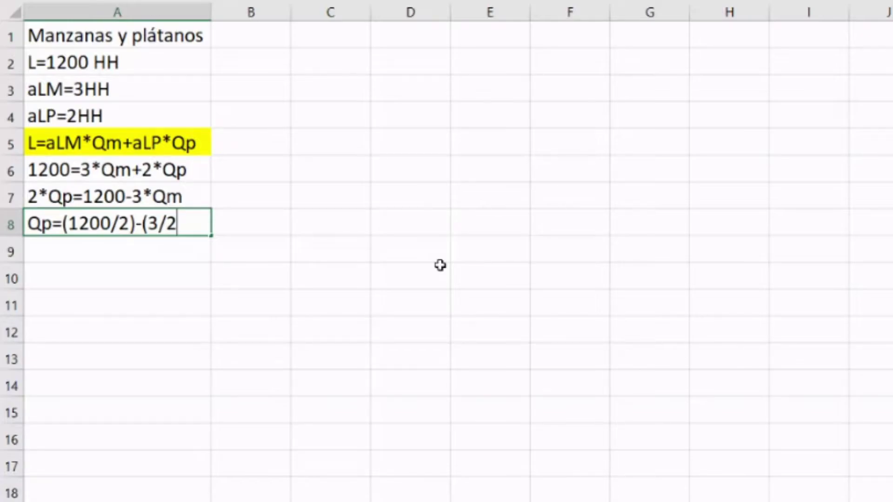
{"action": "type", "text": ")*Qm"}
Step: Enter the simplified equation Qp=600-1.5*Qm in cell A9
{"action": "left_click", "coordinate": [87, 249]}
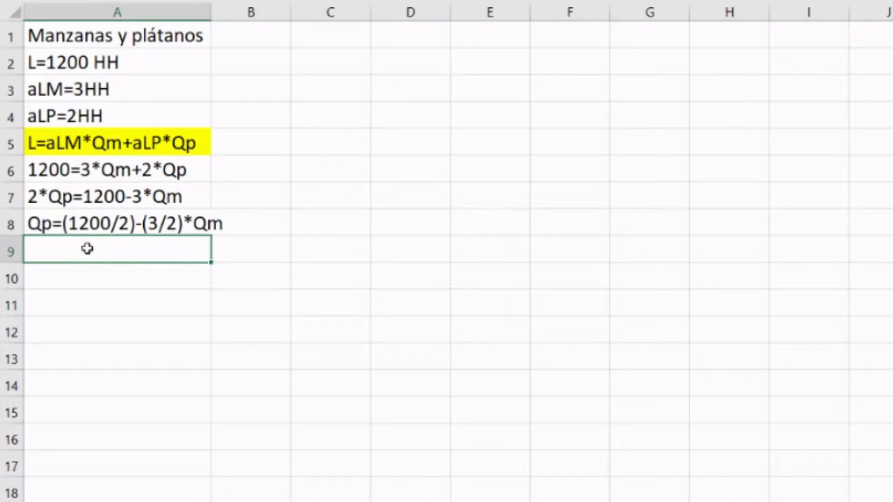
{"action": "type", "text": "Qp="}
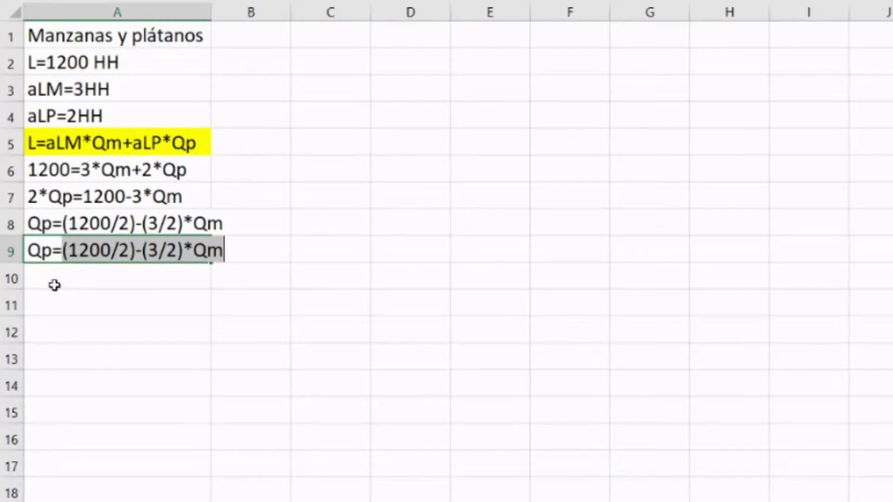
{"action": "type", "text": "600-1.5"}
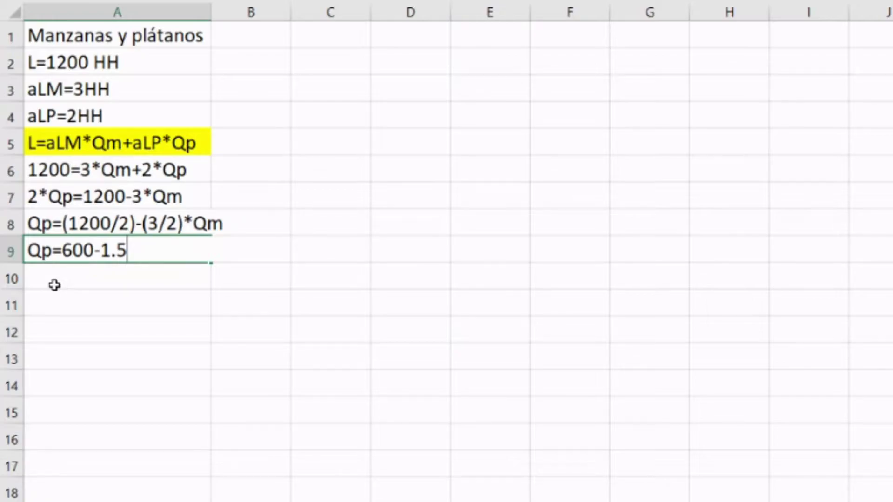
{"action": "type", "text": "Qm"}
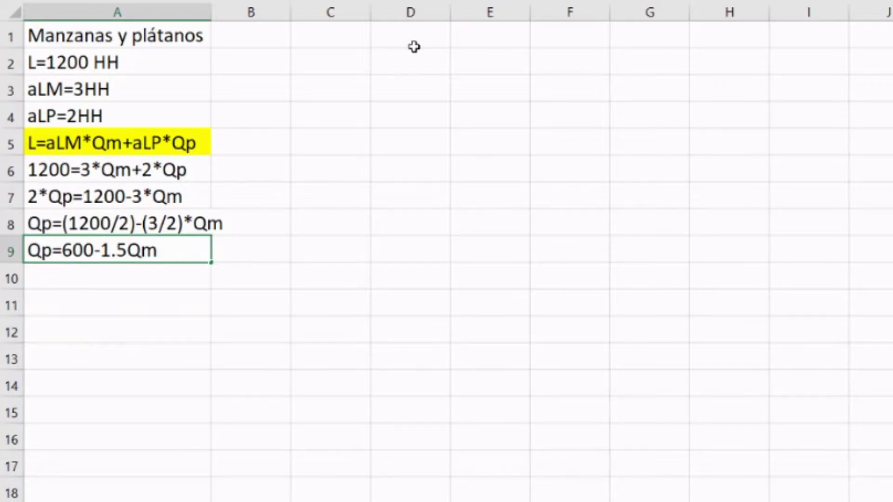
{"action": "double_click", "coordinate": [142, 251]}
{"action": "type", "text": "*"}
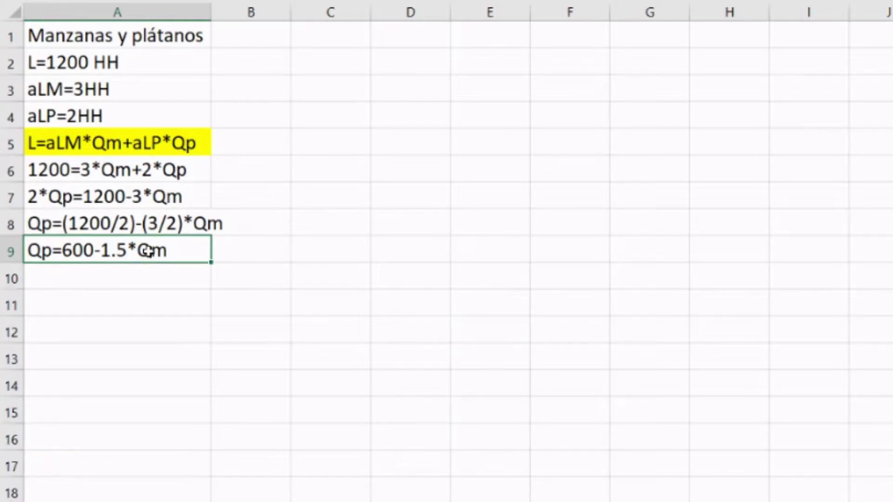
Step: Enter the column header Qm in cell C2
{"action": "key", "text": "Up"}
{"action": "key", "text": "Up"}
{"action": "key", "text": "Up"}
{"action": "key", "text": "Up"}
{"action": "key", "text": "Up"}
{"action": "key", "text": "Up"}
{"action": "key", "text": "Up"}
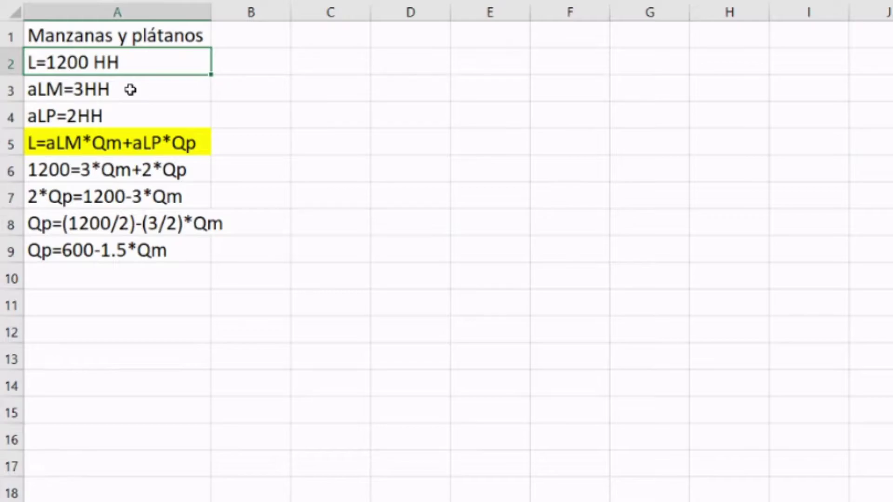
{"action": "left_click", "coordinate": [311, 57]}
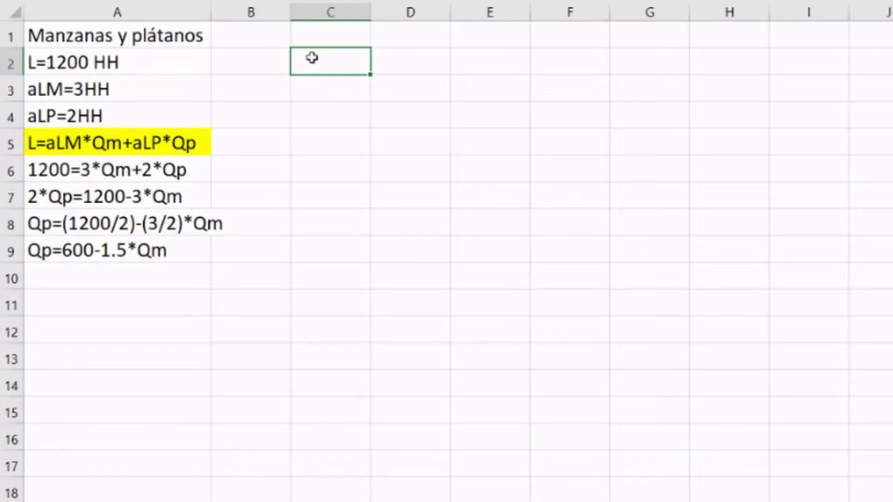
{"action": "type", "text": "Qm"}
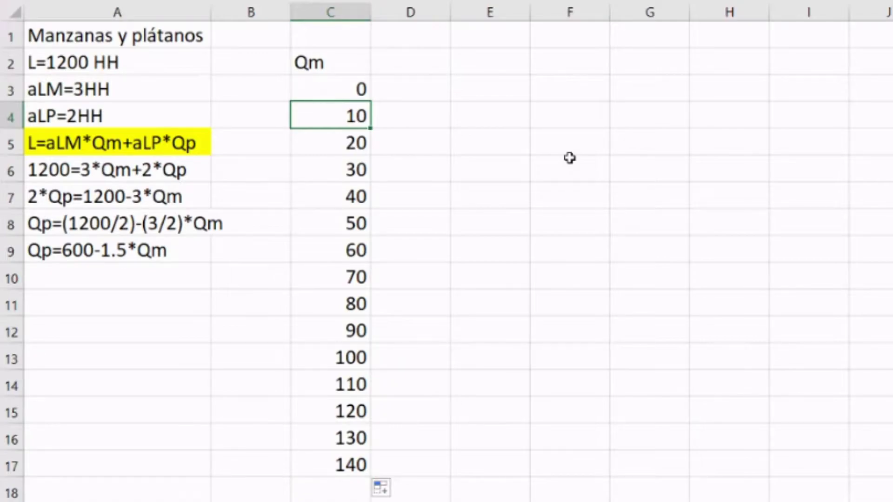
Step: Set the Qm value in C4 to 100 and make C5 add 100 to it with the formula +C4+100
{"action": "type", "text": "50"}
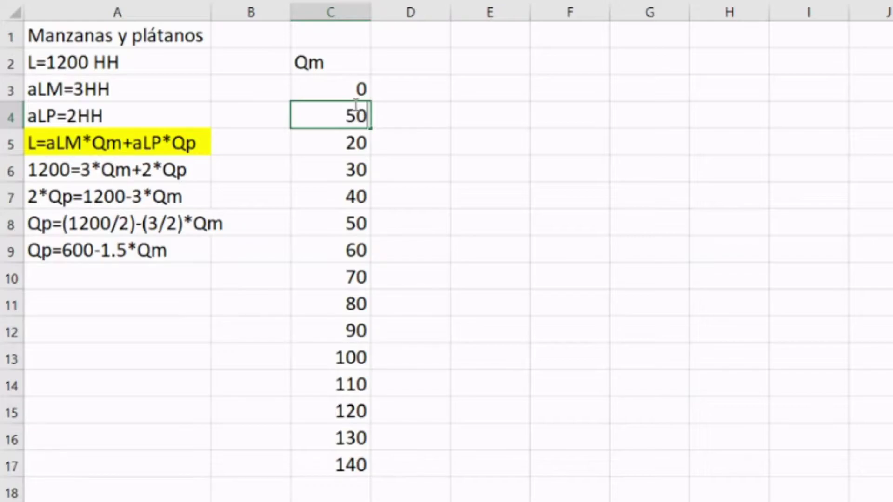
{"action": "key", "text": "BackSpace"}
{"action": "key", "text": "BackSpace"}
{"action": "type", "text": "100"}
{"action": "key", "text": "Return"}
{"action": "type", "text": "+"}
{"action": "left_click", "coordinate": [321, 114]}
{"action": "type", "text": "+100"}
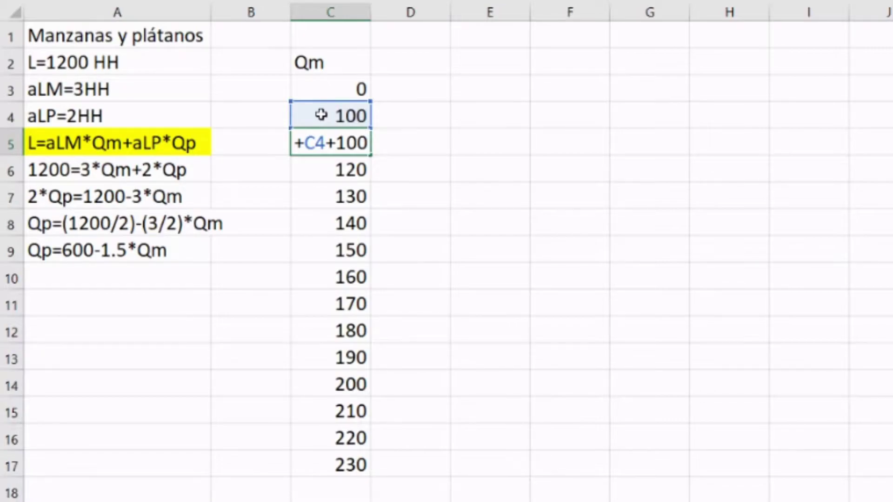
Step: Set the increment in the C5 formula to 50 so that it reads +C4+50
{"action": "key", "text": "BackSpace"}
{"action": "key", "text": "BackSpace"}
{"action": "key", "text": "BackSpace"}
{"action": "type", "text": "50"}
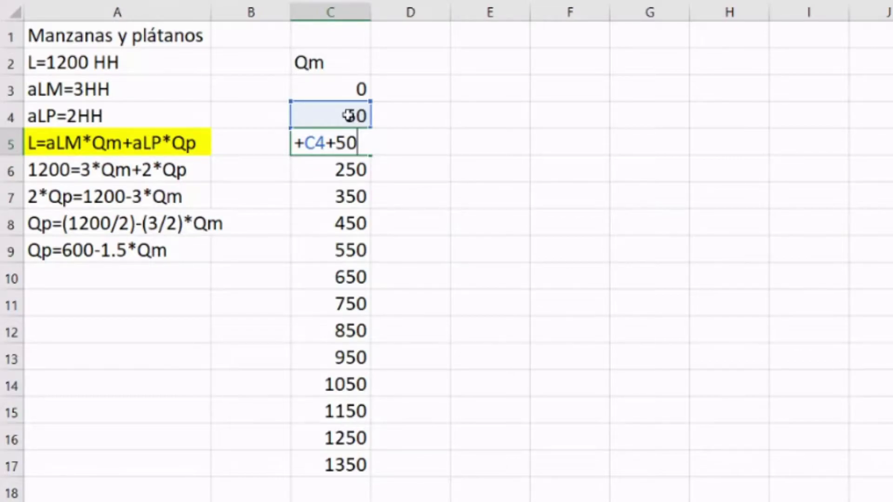
{"action": "left_click", "coordinate": [640, 356]}
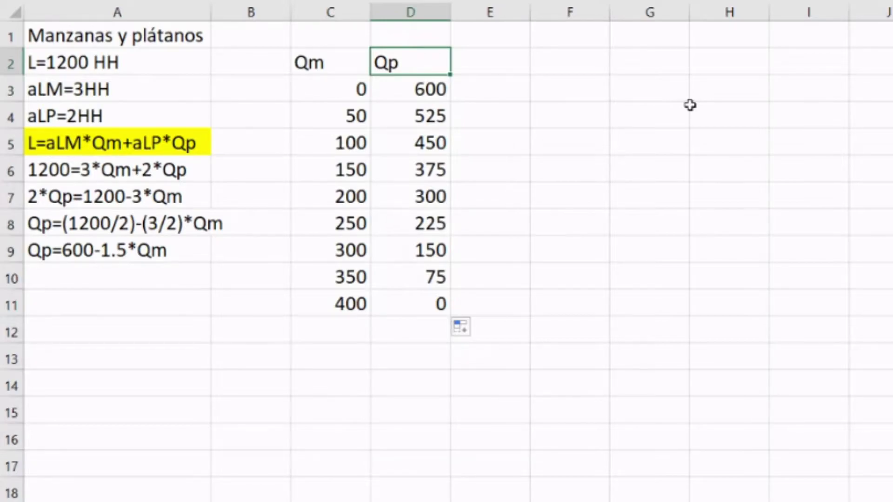
Step: Select the Qp column data, then narrow the Qm–Qp line chart so that it starts at column G
{"action": "key", "text": "ctrl+shift+Down"}
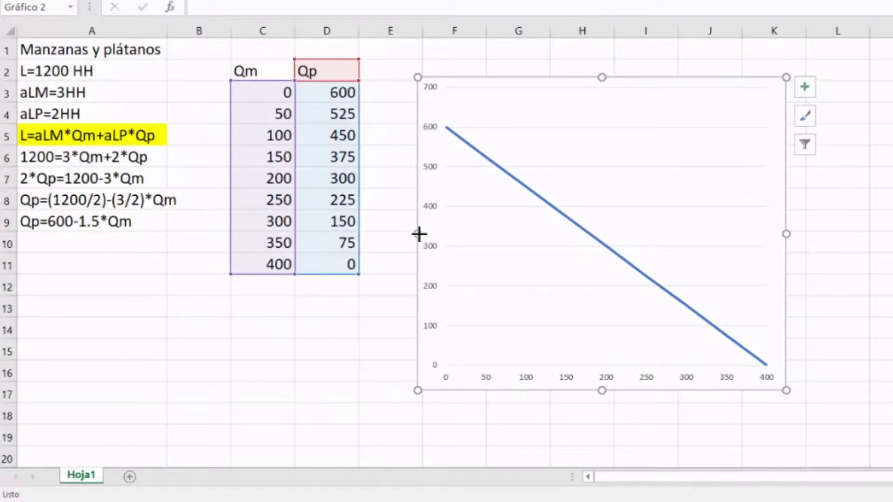
{"action": "left_click_drag", "start_coordinate": [418, 234], "coordinate": [487, 233]}
{"action": "key", "text": "Escape"}
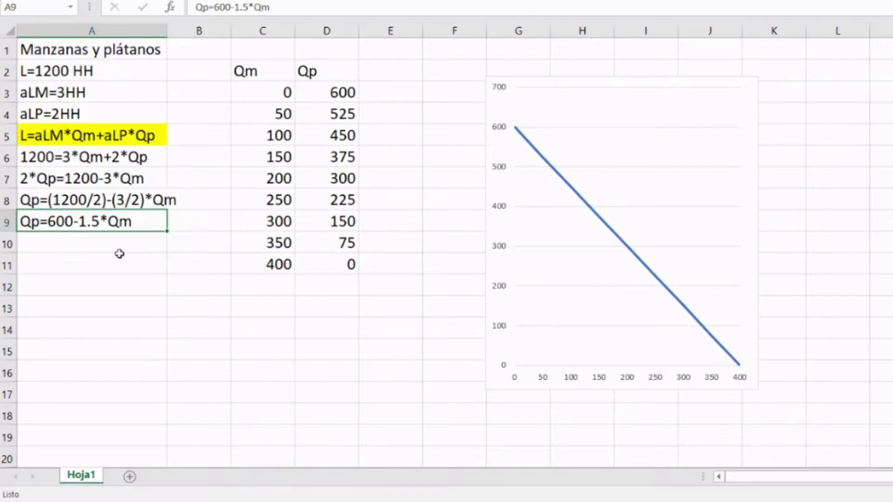
{"action": "left_click", "coordinate": [880, 199]}
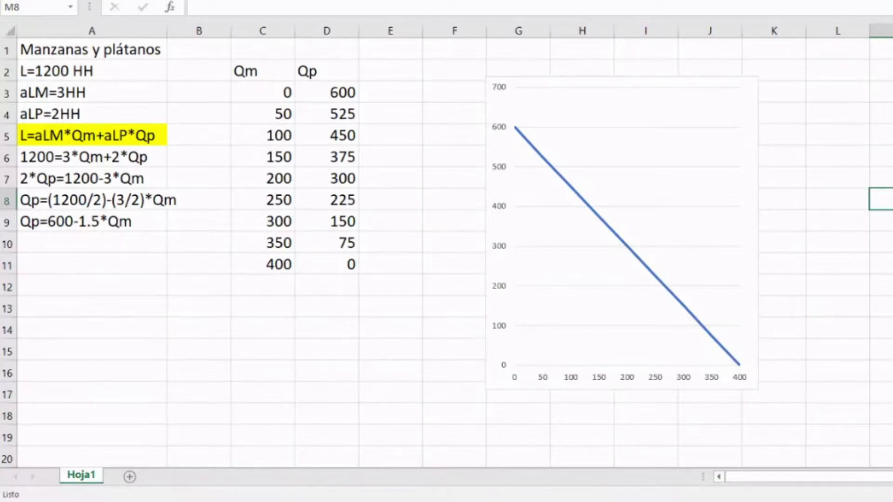
Step: Draw a horizontal guide line from the chart point at Qm 100 to the vertical axis
{"action": "left_click", "coordinate": [573, 189]}
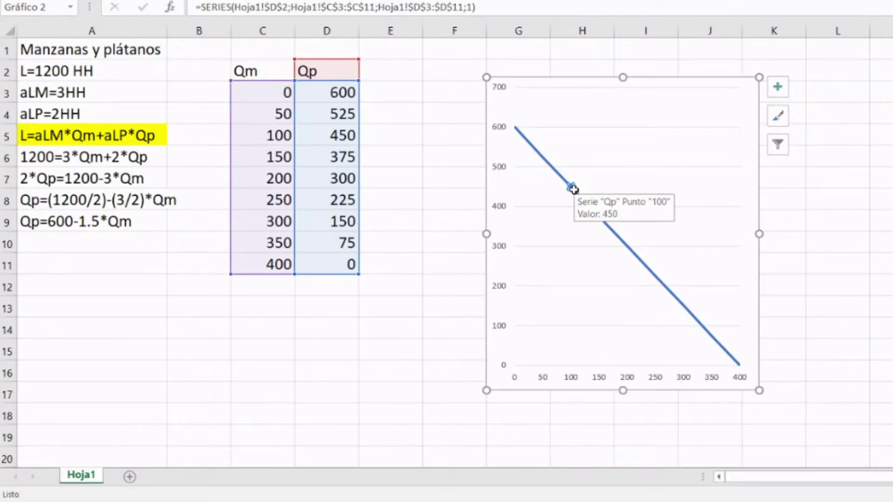
{"action": "left_click_drag", "start_coordinate": [573, 189], "coordinate": [500, 188]}
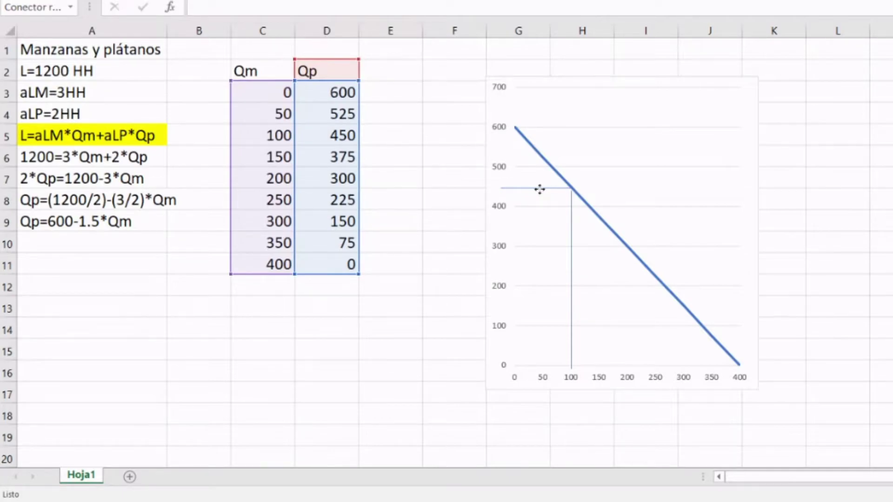
{"action": "key", "text": "Escape"}
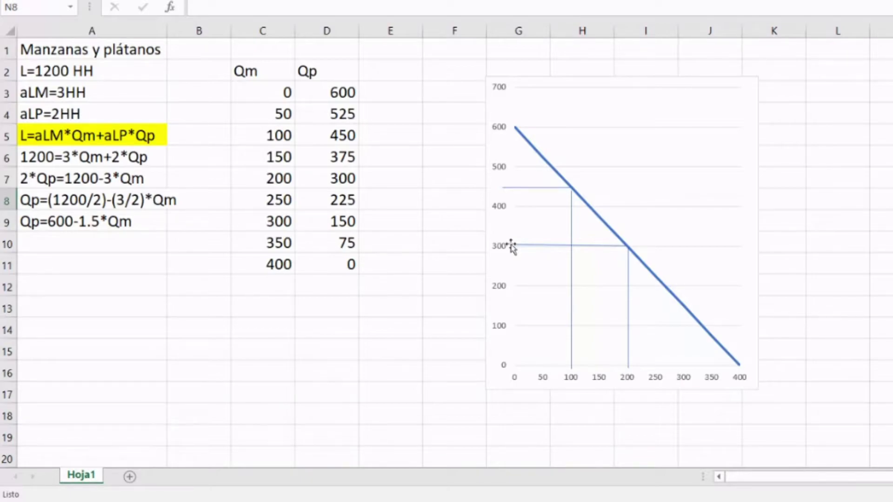
Step: Draw an outward-bowed freeform curve over the chart from 600 on the vertical axis to 400 on the horizontal axis
{"action": "key", "text": "Down"}
{"action": "key", "text": "Home"}
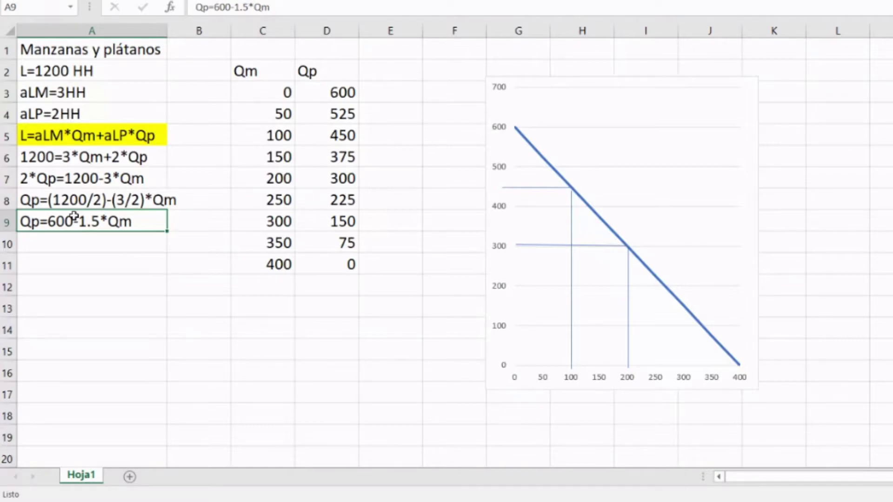
{"action": "left_click_drag", "start_coordinate": [517, 125], "coordinate": [624, 150]}
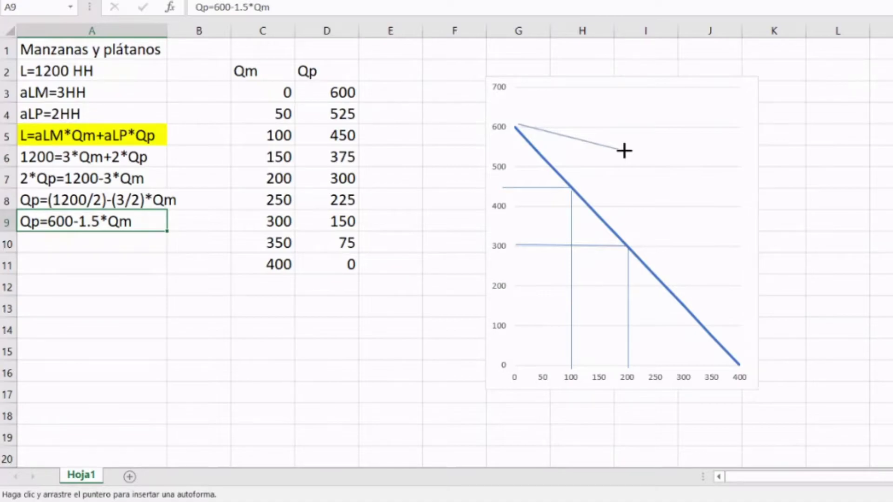
{"action": "double_click", "coordinate": [739, 365]}
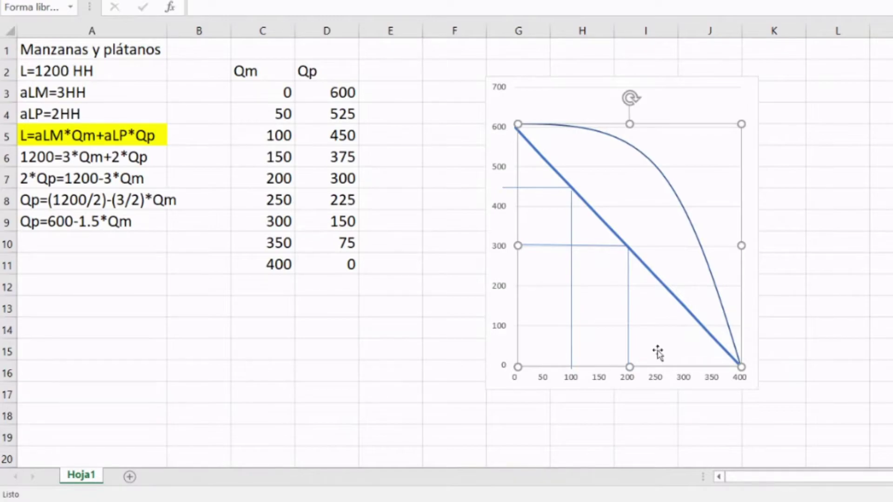
Step: Remove the bowed curve and its tangent lines from the chart
{"action": "key", "text": "ctrl+z"}
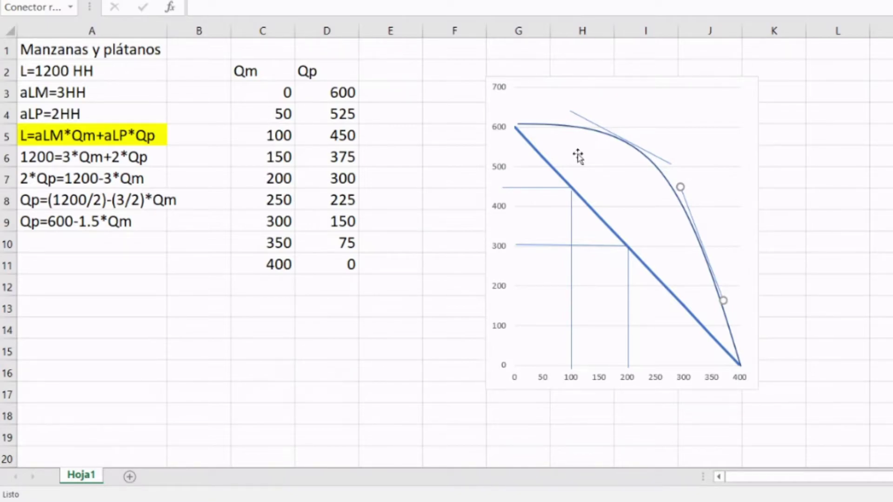
{"action": "left_click_drag", "start_coordinate": [829, 137], "coordinate": [892, 146]}
{"action": "key", "text": "Delete"}
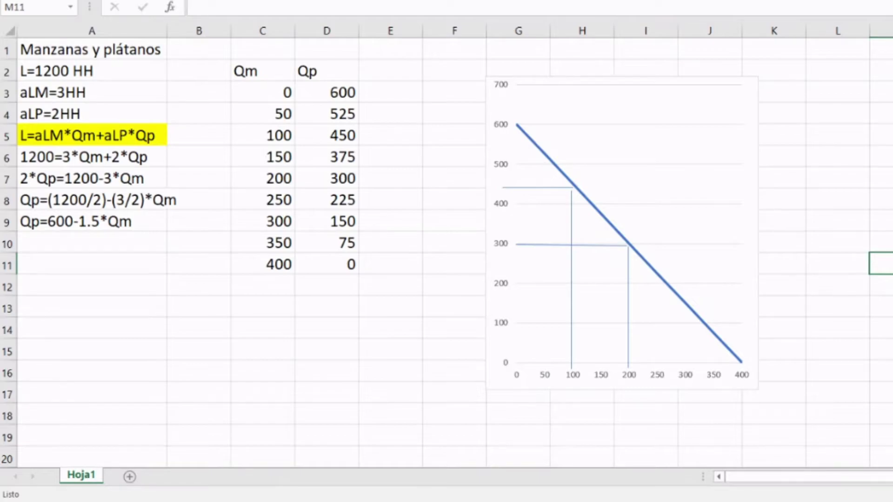
Step: Move the chart with its guide lines so that it starts at about column K, and select cell A12
{"action": "left_click", "coordinate": [758, 95]}
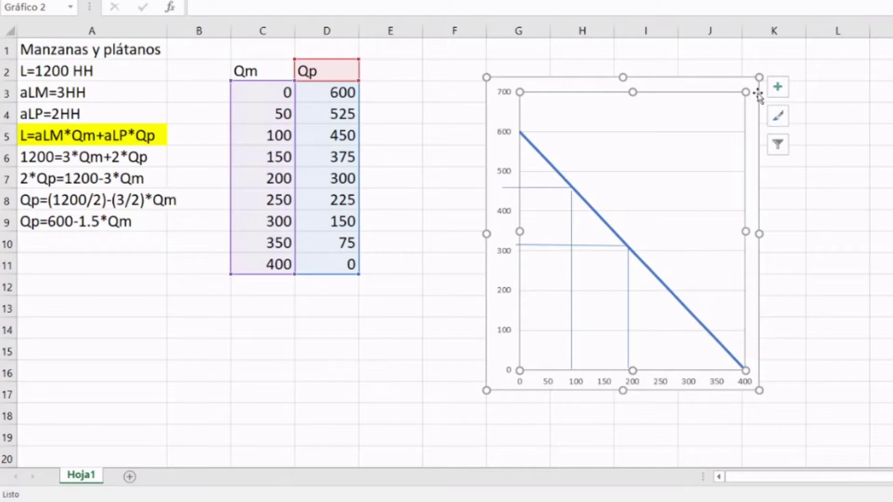
{"action": "left_click_drag", "start_coordinate": [604, 140], "coordinate": [881, 138]}
{"action": "left_click", "coordinate": [143, 286]}
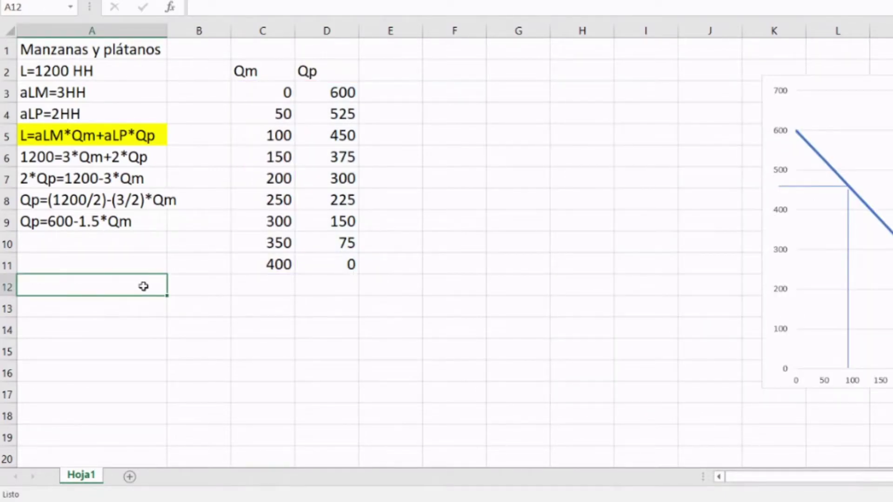
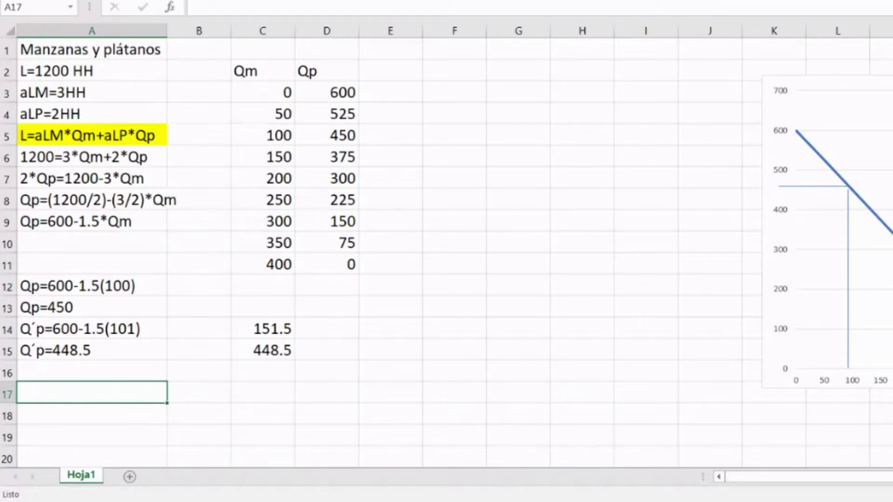
Step: Enter the slope expression (Δp/Δm)=(-1.5/1)=-1.5 in cell A17
{"action": "type", "text": "(Δp/Δm)=(-1.5/1)"}
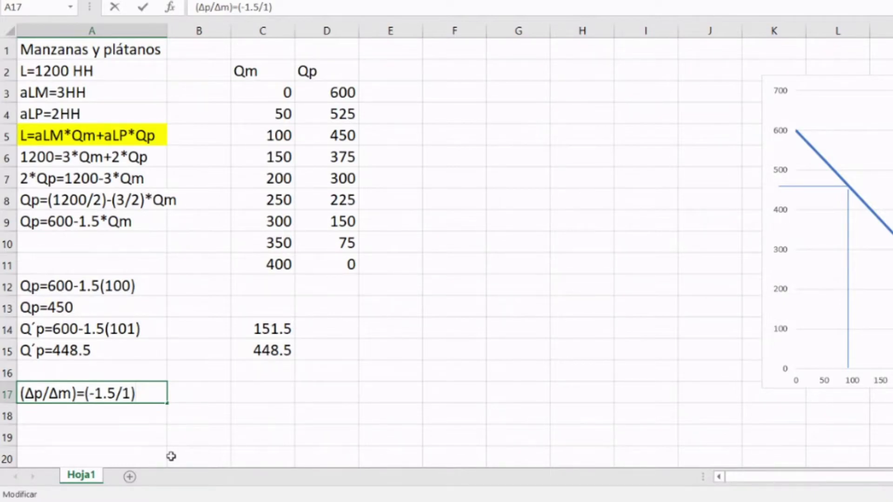
{"action": "type", "text": "=-1.5"}
{"action": "left_click", "coordinate": [782, 95]}
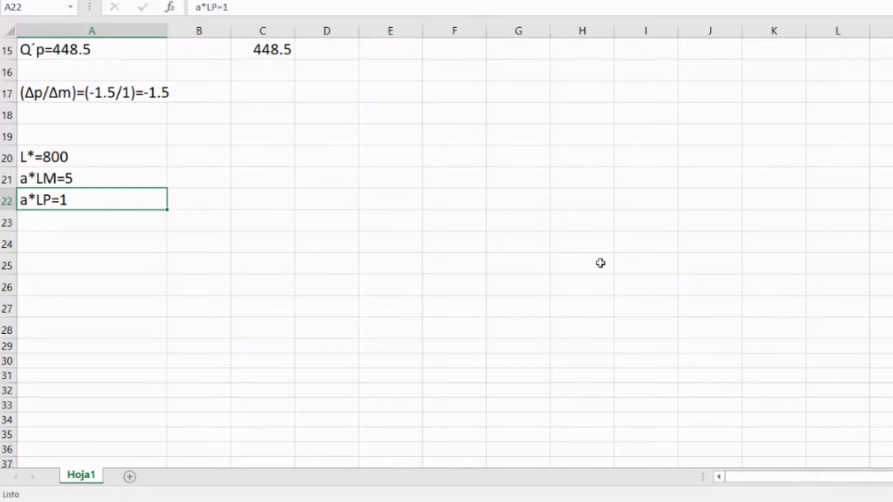
Step: Open the yellow-highlighted labour equation in cell A5 for editing
{"action": "scroll", "coordinate": [600, 263], "scroll_direction": "up", "scroll_amount": 5}
{"action": "double_click", "coordinate": [131, 135]}
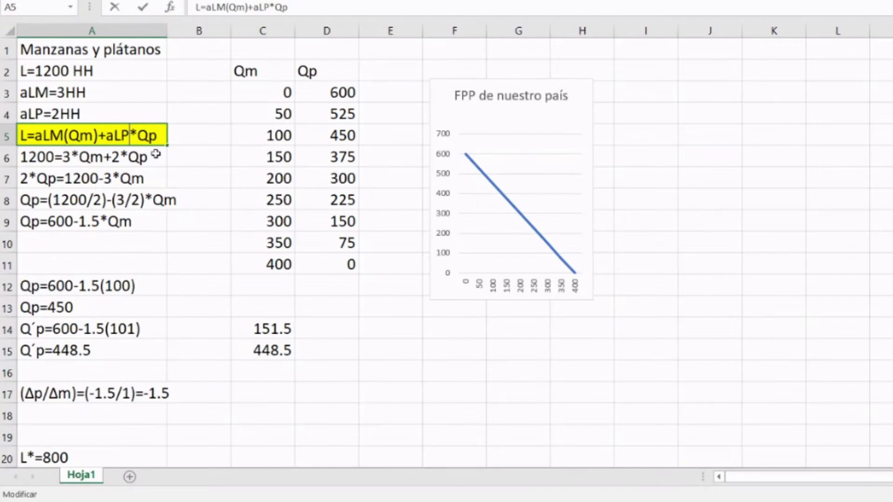